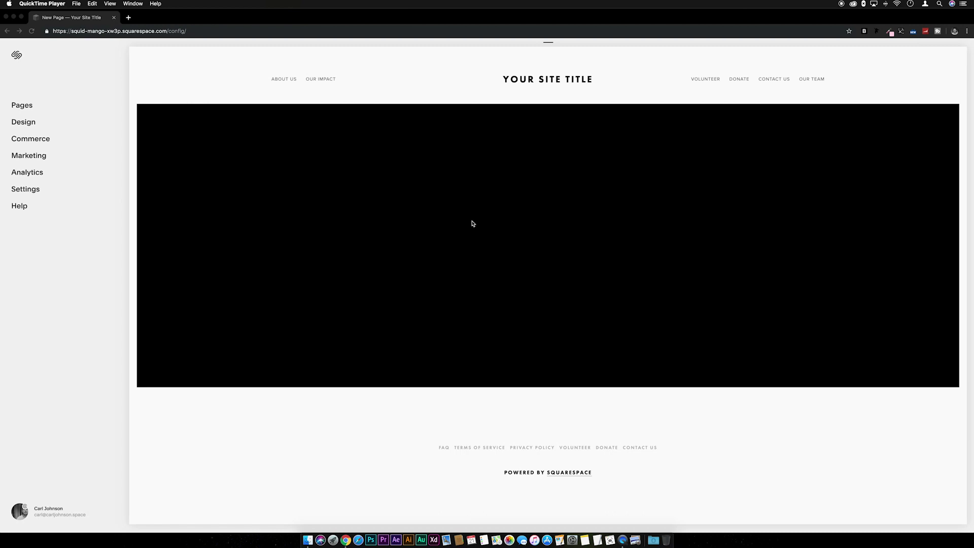
# Step: Insert a Code block into the black section and delete its sample Hello World line
pyautogui.click(447, 216)
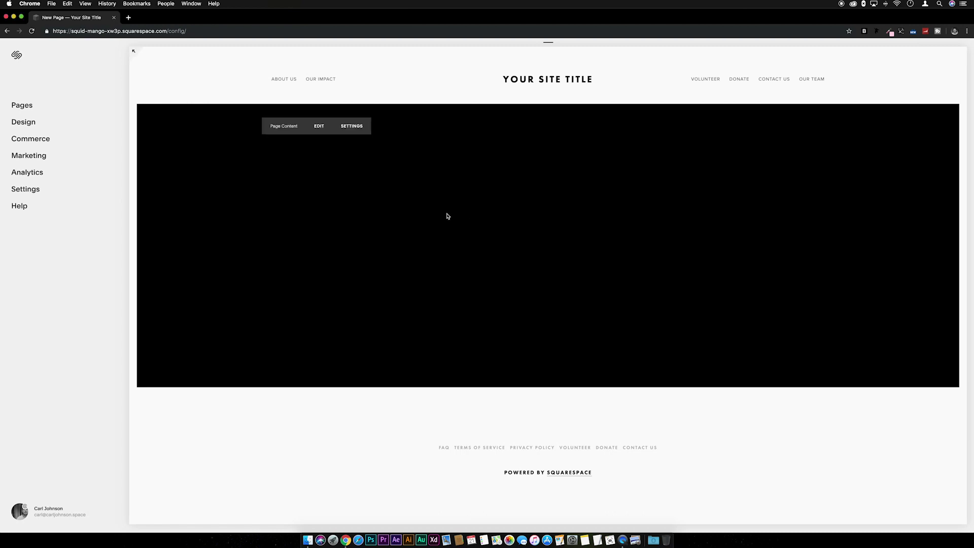
pyautogui.click(319, 127)
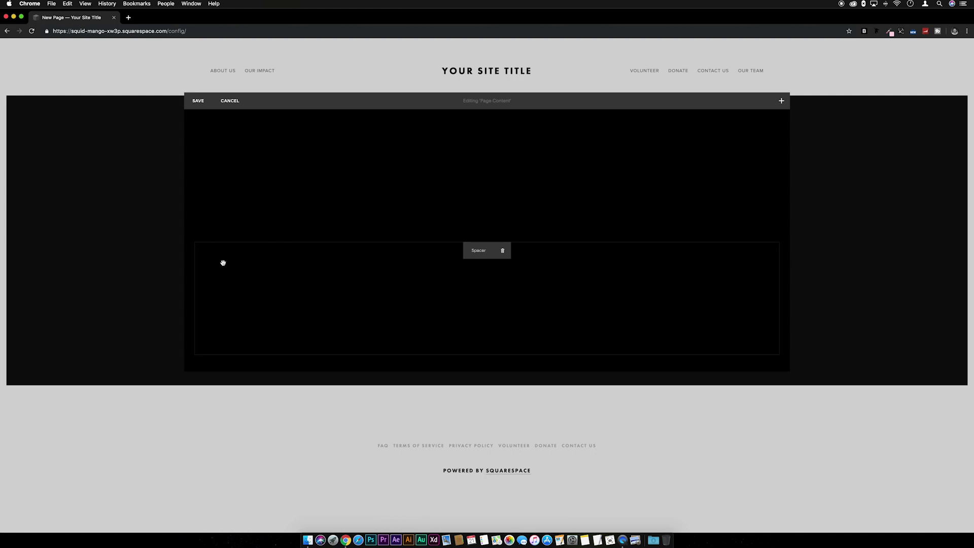
pyautogui.click(195, 243)
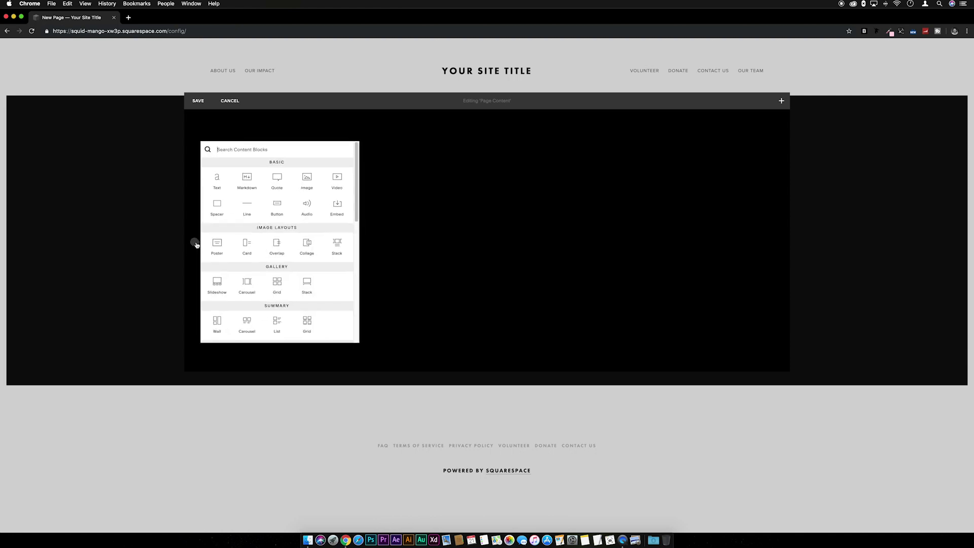
pyautogui.scroll(-2, 301, 263)
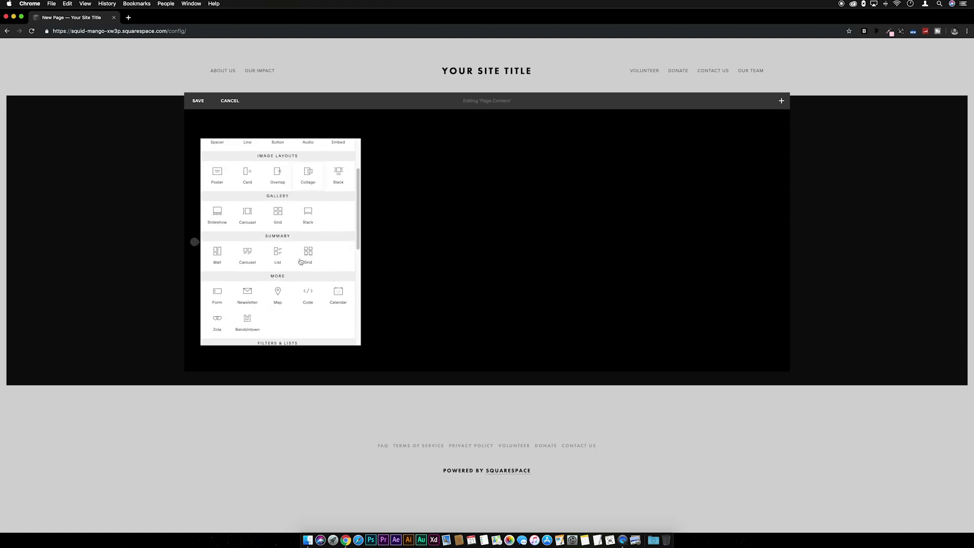
pyautogui.click(305, 292)
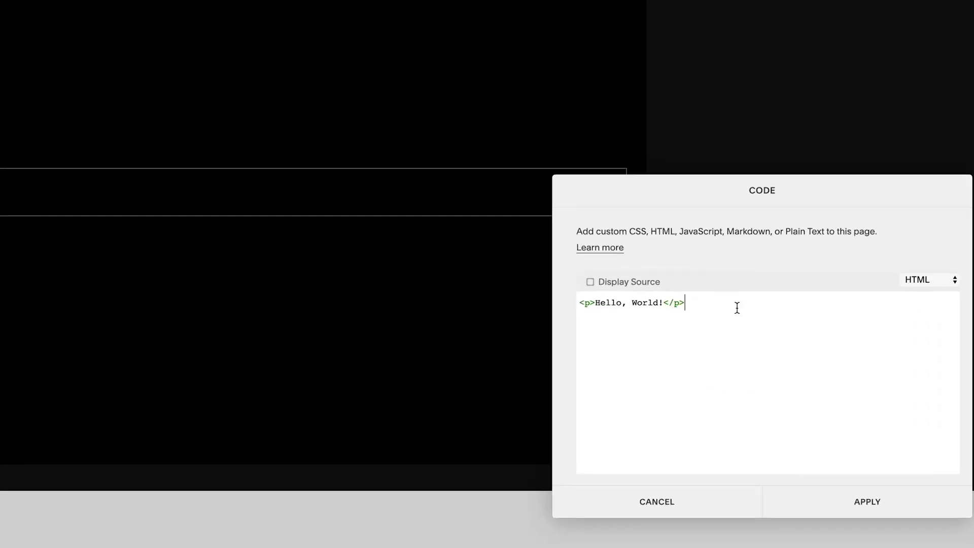
pyautogui.moveTo(738, 307); pyautogui.dragTo(560, 292)
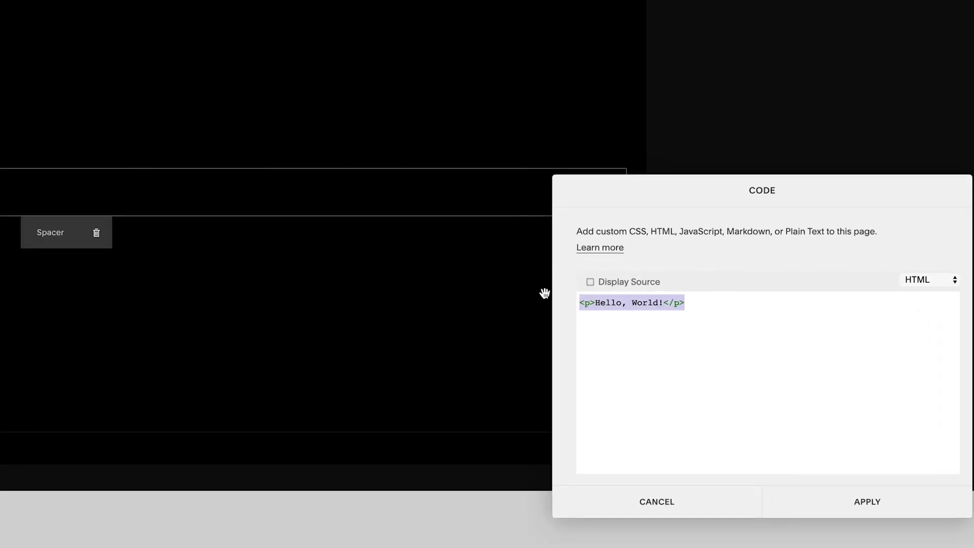
pyautogui.press('BackSpace')
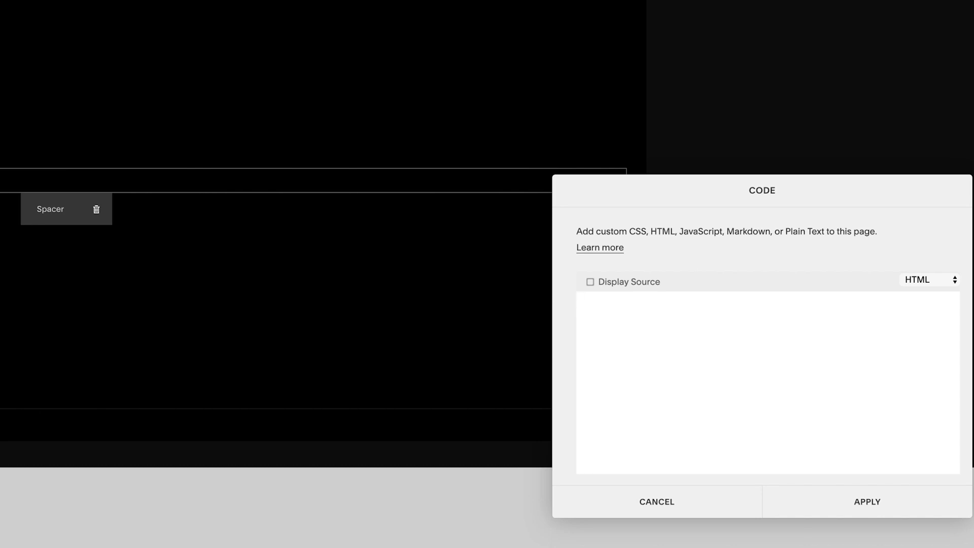
pyautogui.write('<c')
pyautogui.write('enter')
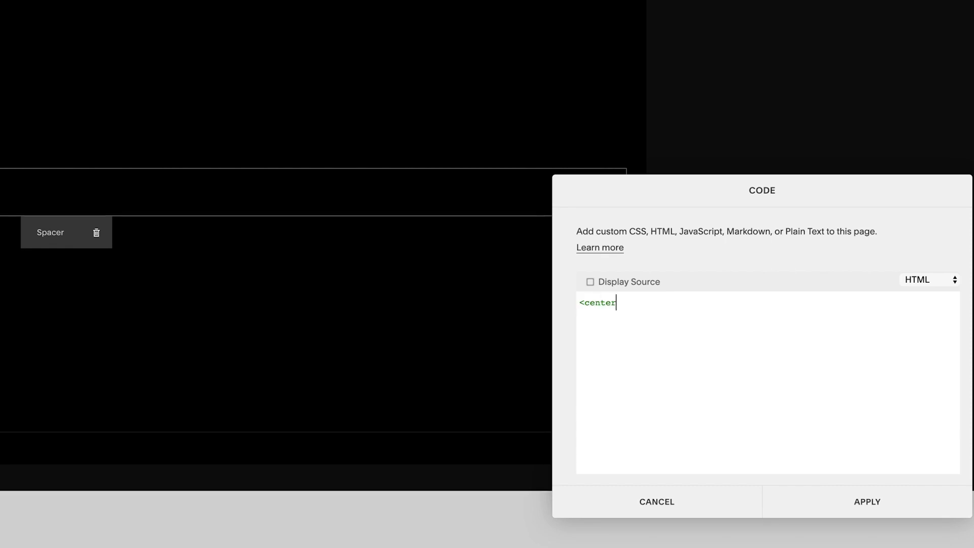
pyautogui.write('></center>')
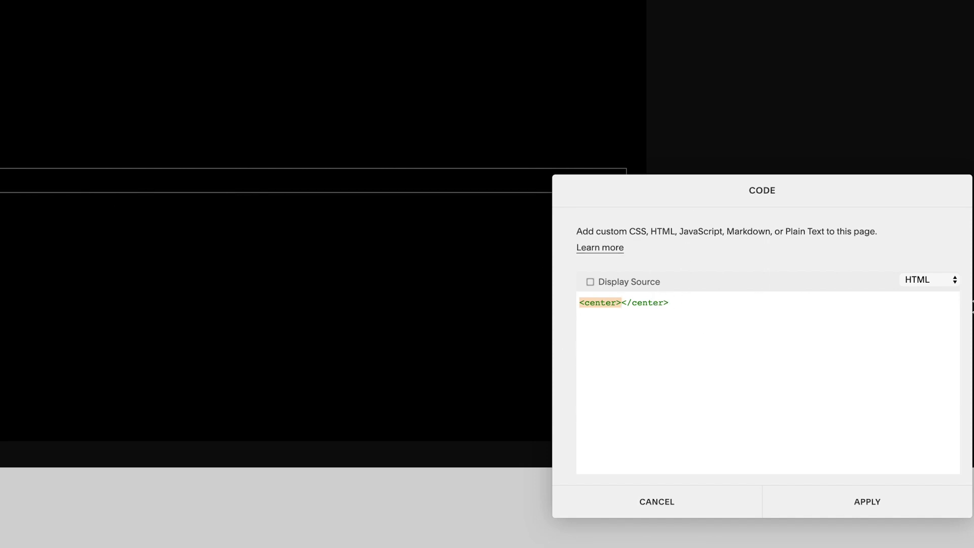
# Step: Write a <center> wrapping a div with class 'neon-text' containing 'Neon Text' in the code block
pyautogui.press('Return')
pyautogui.press('Return')
pyautogui.moveTo(632, 337); pyautogui.dragTo(576, 300)
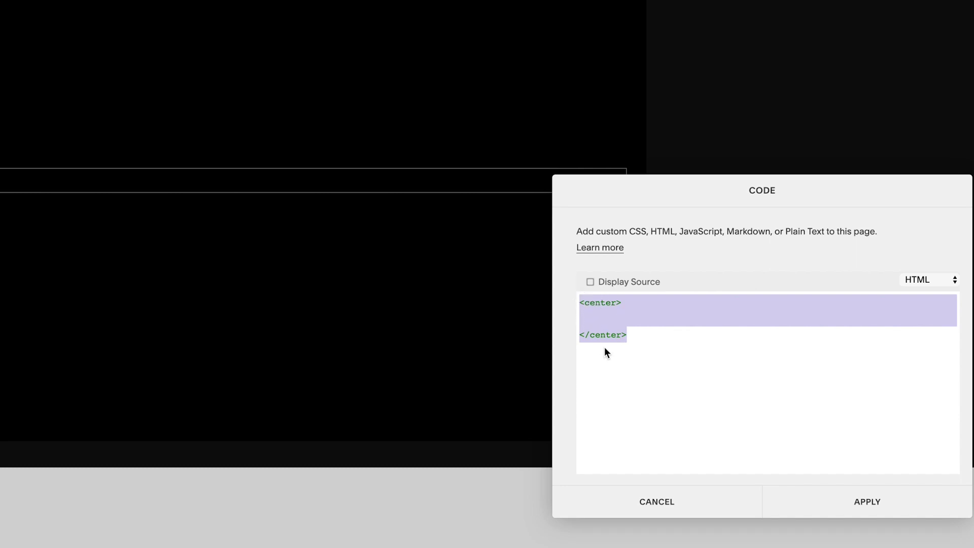
pyautogui.click(593, 318)
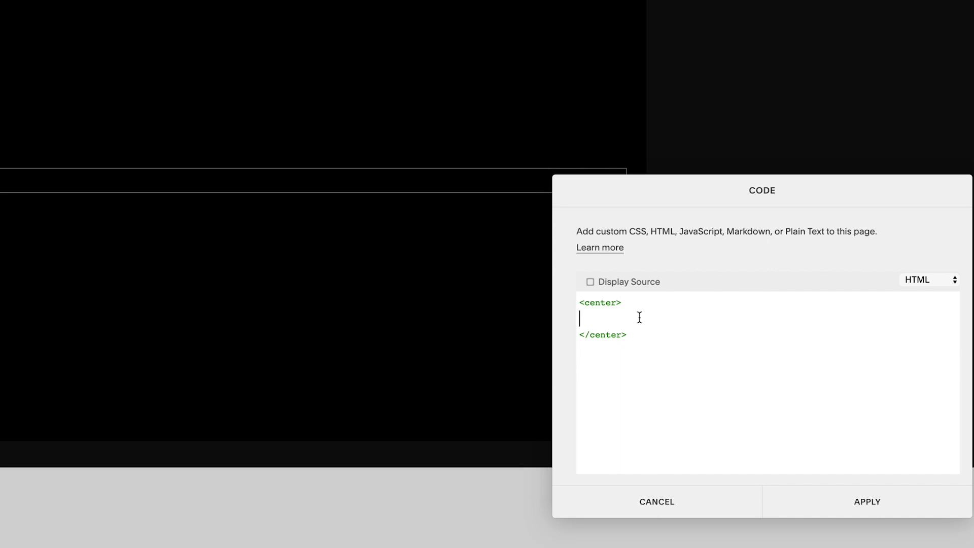
pyautogui.write('<div ')
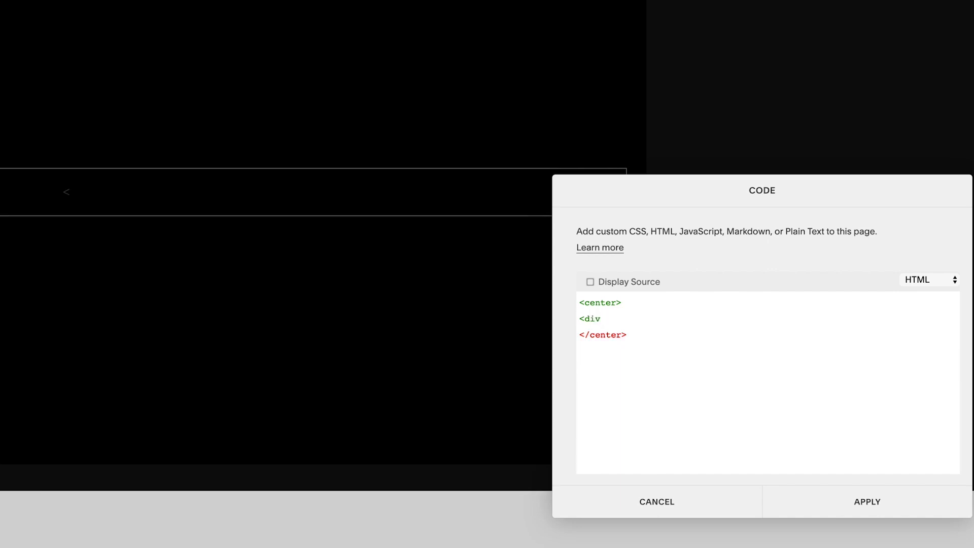
pyautogui.write('class')
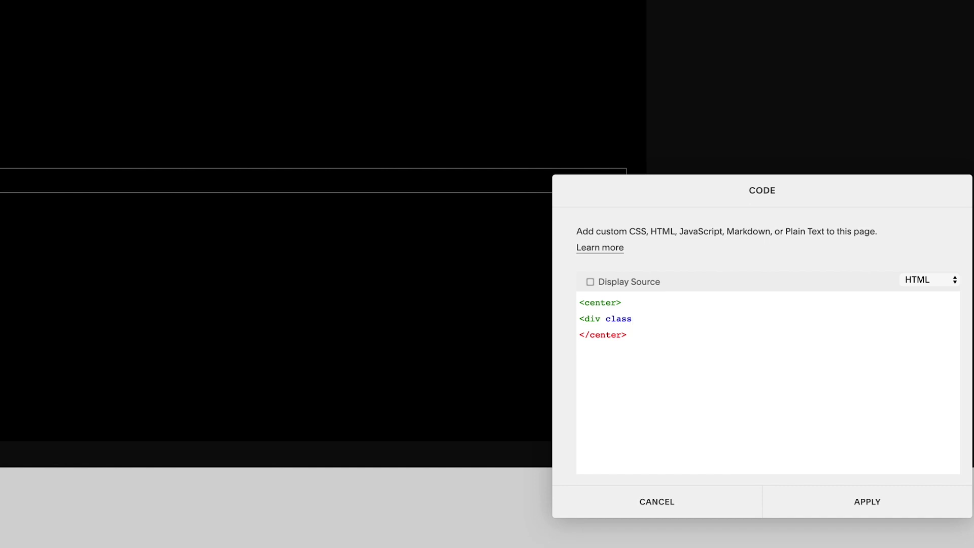
pyautogui.write('="')
pyautogui.write('neo')
pyautogui.write('n-text')
pyautogui.write('"')
pyautogui.write('>')
pyautogui.press('Return')
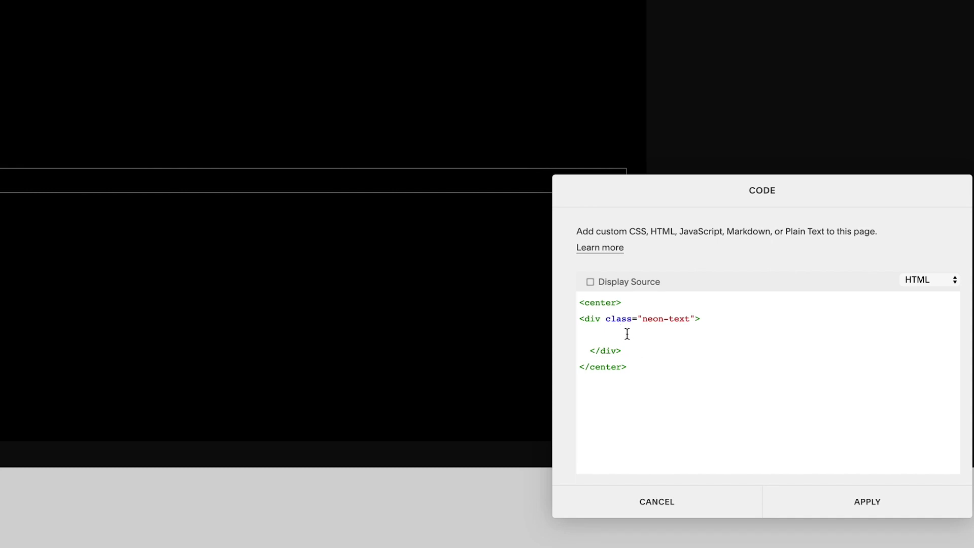
pyautogui.write('N')
pyautogui.write('eon ')
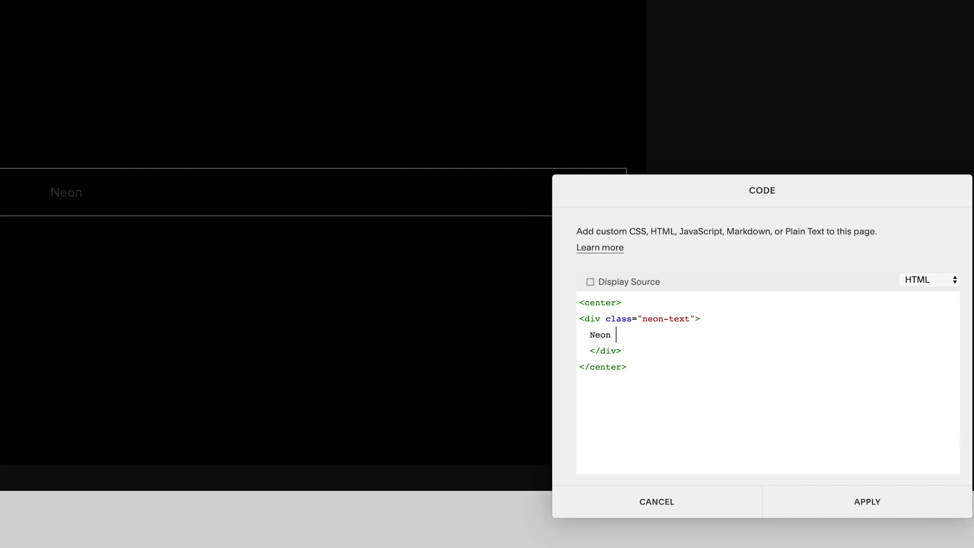
pyautogui.write('Text')
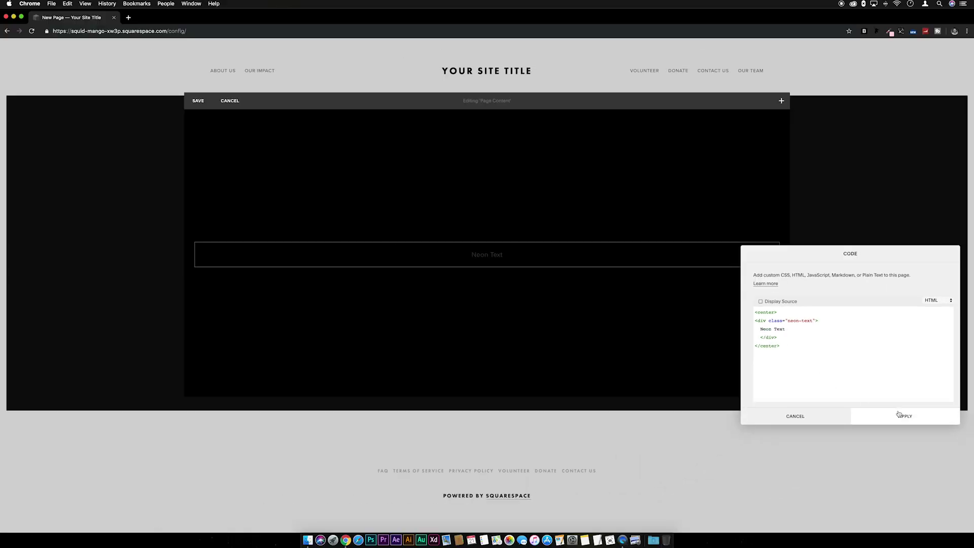
# Step: Apply and save the code block, then pop out the Design > Custom CSS editor
pyautogui.click(899, 415)
pyautogui.click(202, 102)
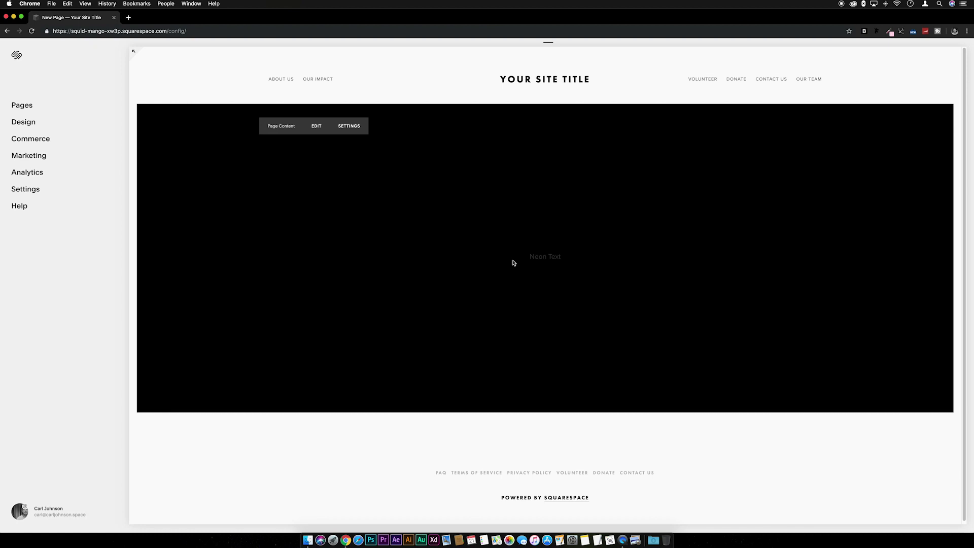
pyautogui.click(34, 124)
pyautogui.click(31, 217)
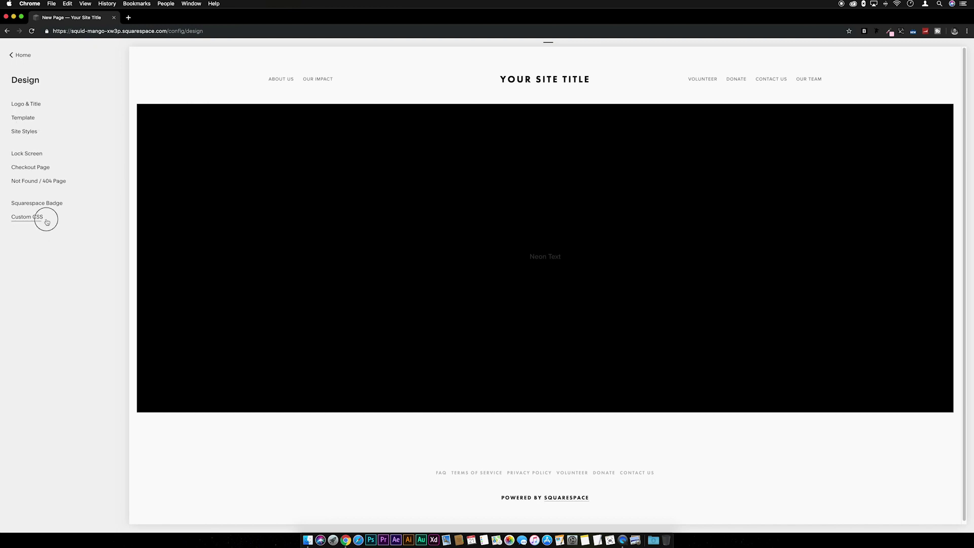
pyautogui.click(57, 194)
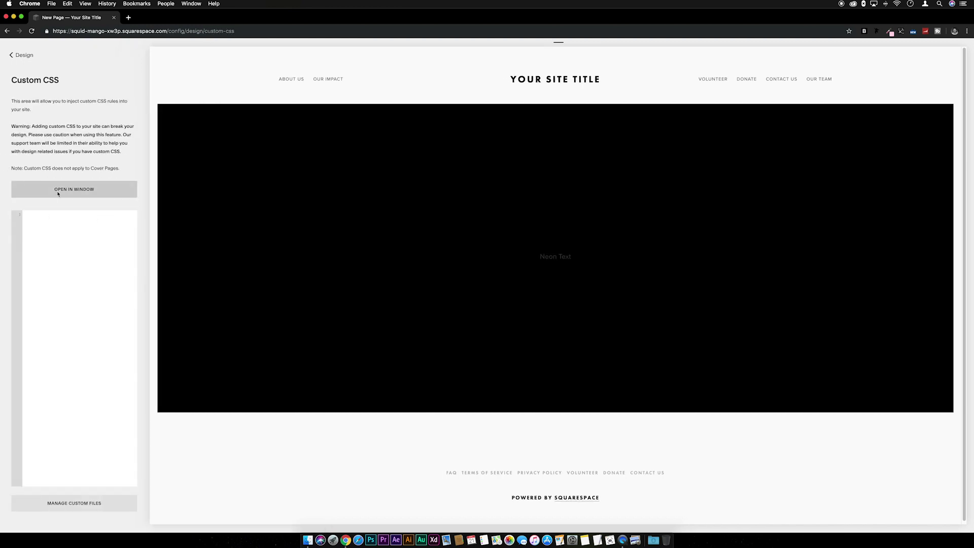
pyautogui.moveTo(101, 16); pyautogui.dragTo(677, 286)
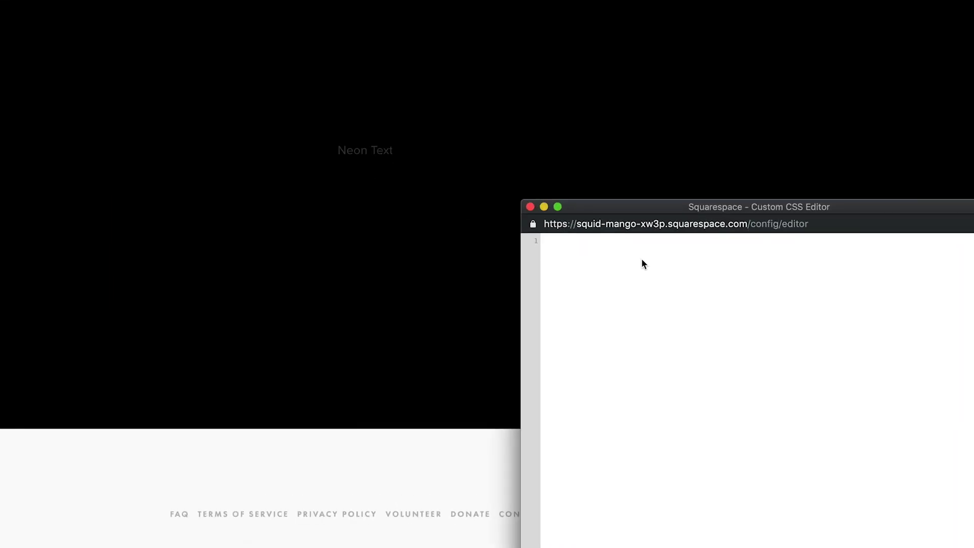
pyautogui.write('.')
pyautogui.write('neon')
pyautogui.write('-text')
pyautogui.write(' {')
# Step: Open blank lines inside the .neon-text rule for its font properties
pyautogui.press('Return')
pyautogui.press('Return')
pyautogui.press('Return')
pyautogui.write('font-s')
pyautogui.write('ize: ')
pyautogui.write('80')
pyautogui.write('px')
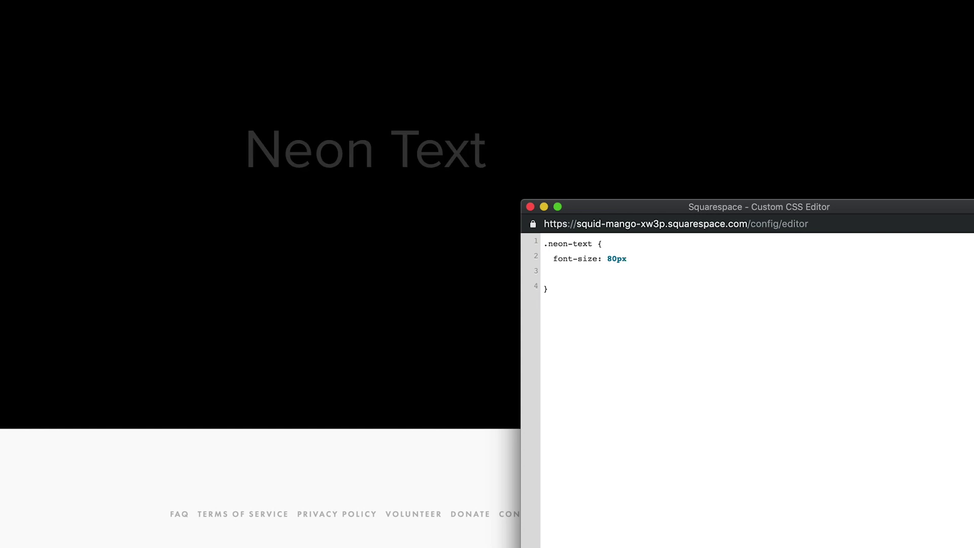
pyautogui.write(';   ')
pyautogui.write('font')
pyautogui.write('-')
pyautogui.write('we')
pyautogui.write('ight')
pyautogui.write(':')
pyautogui.write(' 700')
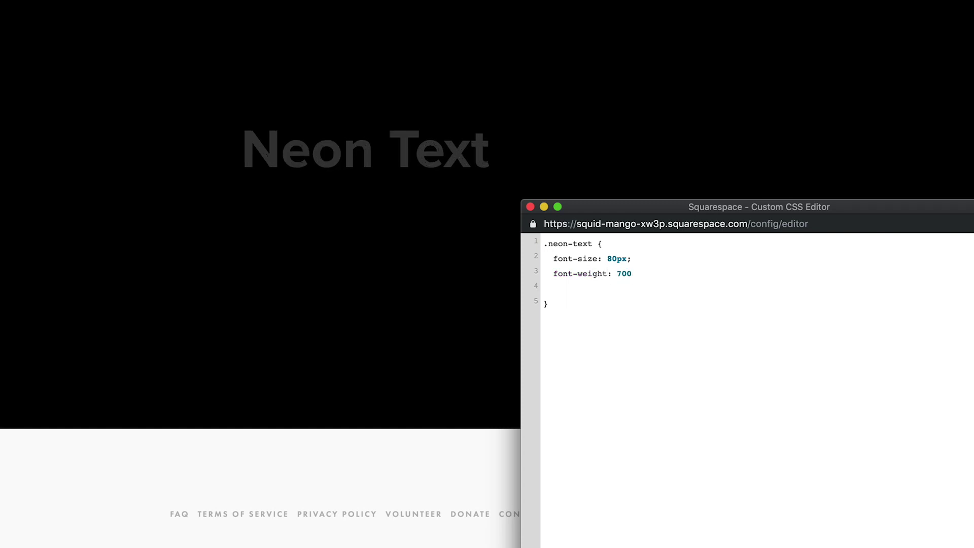
pyautogui.write(';   ')
pyautogui.write('te')
pyautogui.write('xt-tra')
pyautogui.write('nsform')
pyautogui.write(': up')
pyautogui.write('percase')
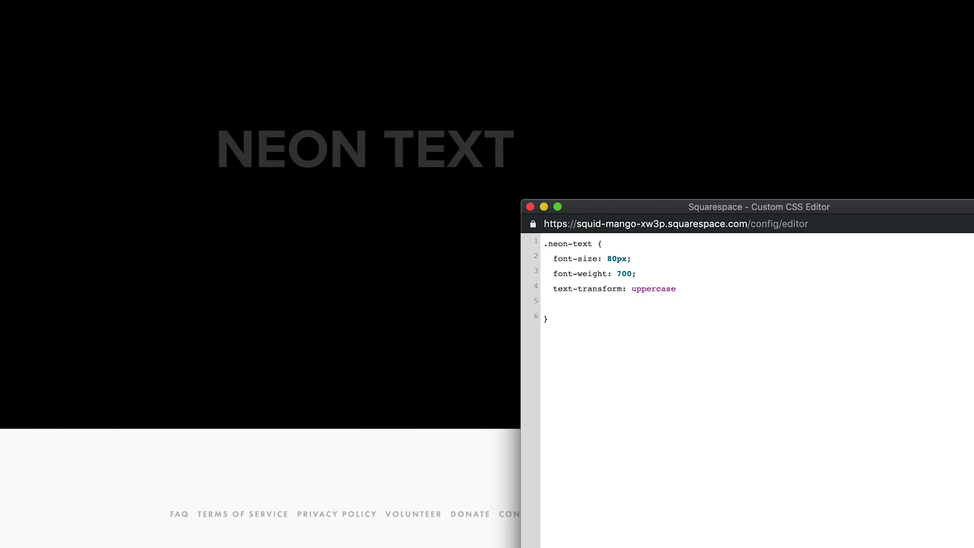
pyautogui.write(';')
pyautogui.write('co')
pyautogui.write('lor: ')
pyautogui.write('#')
pyautogui.write('ff')
pyautogui.write('d4e3')
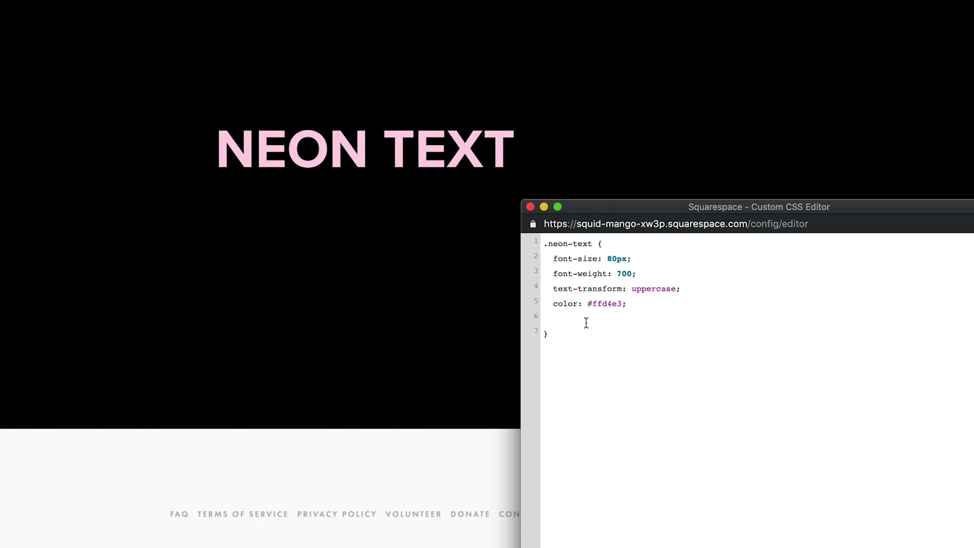
pyautogui.write('text-shadow: 0 0 ')
pyautogui.write('10px')
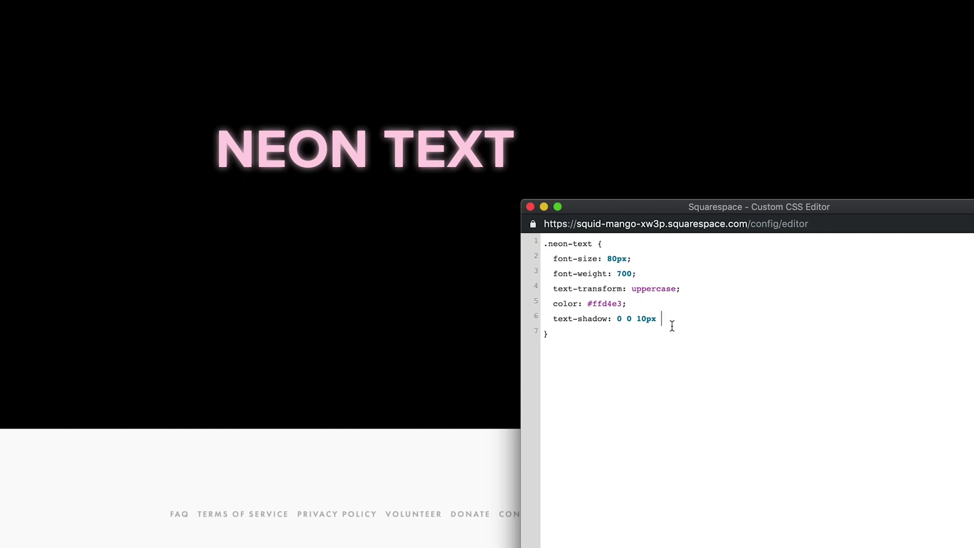
pyautogui.write('#')
pyautogui.write('ff006')
pyautogui.write('c')
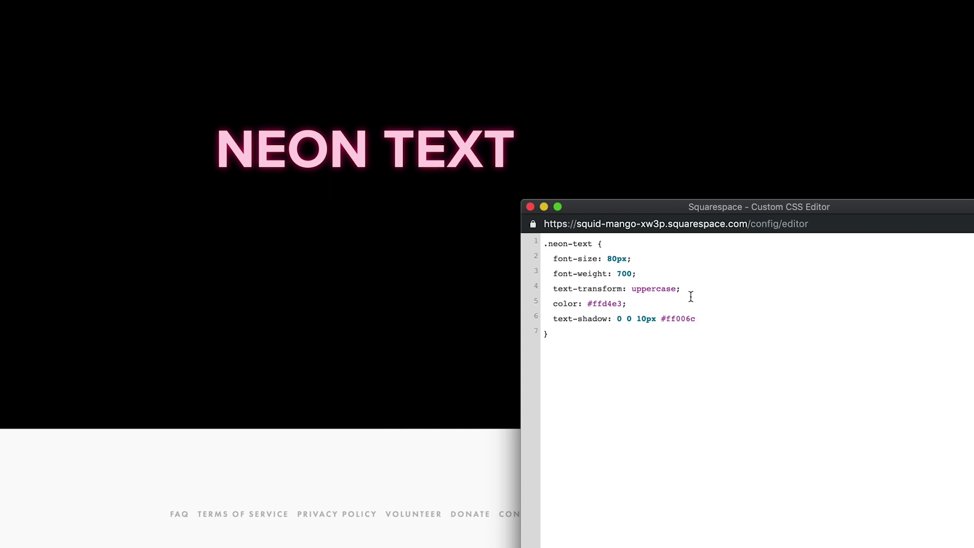
pyautogui.write(',')
# Step: Duplicate the #ff006c glow shadow and set the added blurs to 20px, 30px and 40px
pyautogui.moveTo(618, 320); pyautogui.dragTo(697, 320)
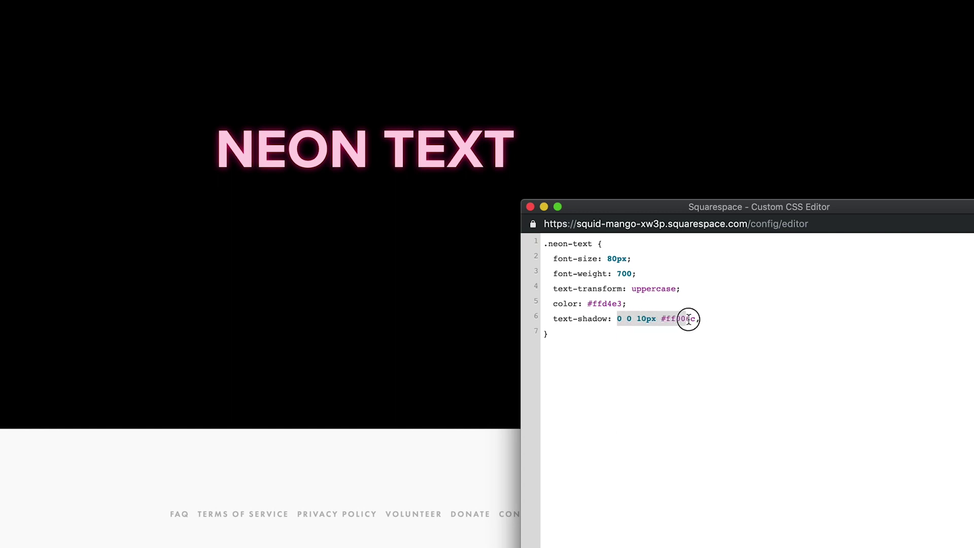
pyautogui.click(707, 320)
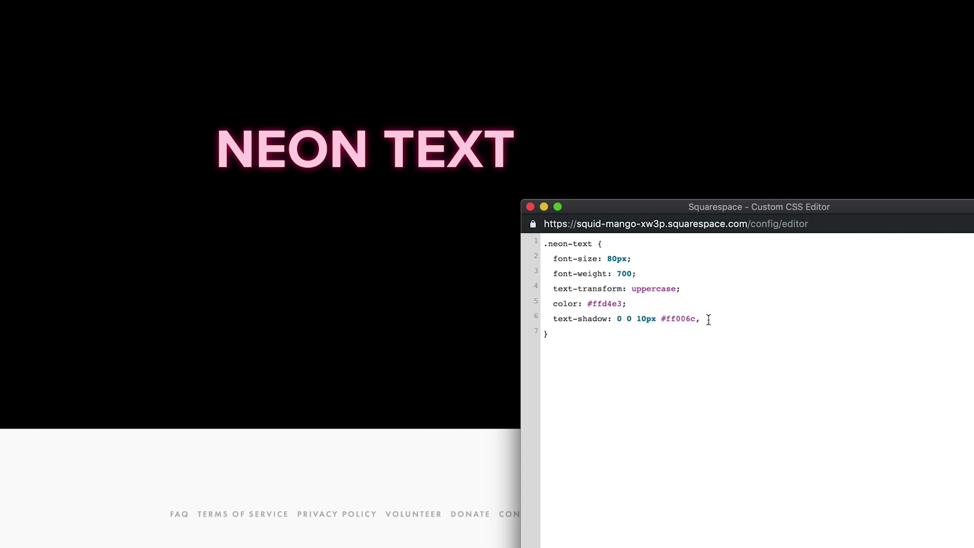
pyautogui.write('0 0 10px #ff006c,')
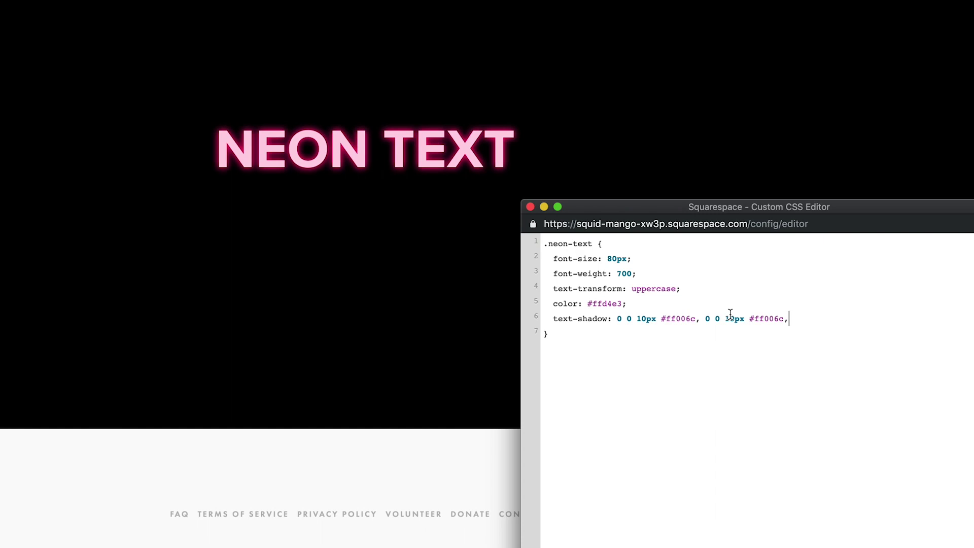
pyautogui.click(728, 314)
pyautogui.moveTo(728, 314); pyautogui.dragTo(727, 316)
pyautogui.write('2')
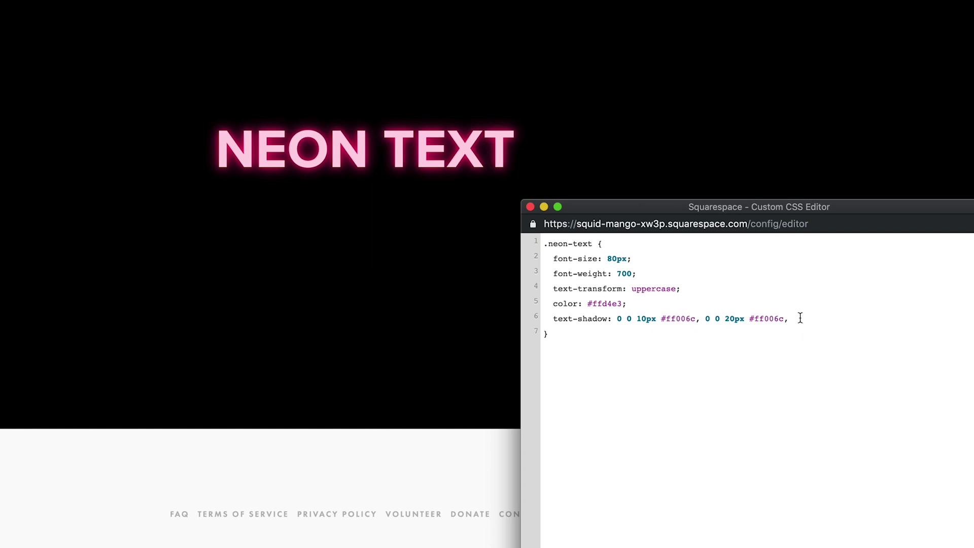
pyautogui.write('0 0 10px #ff006c,')
pyautogui.click(815, 320)
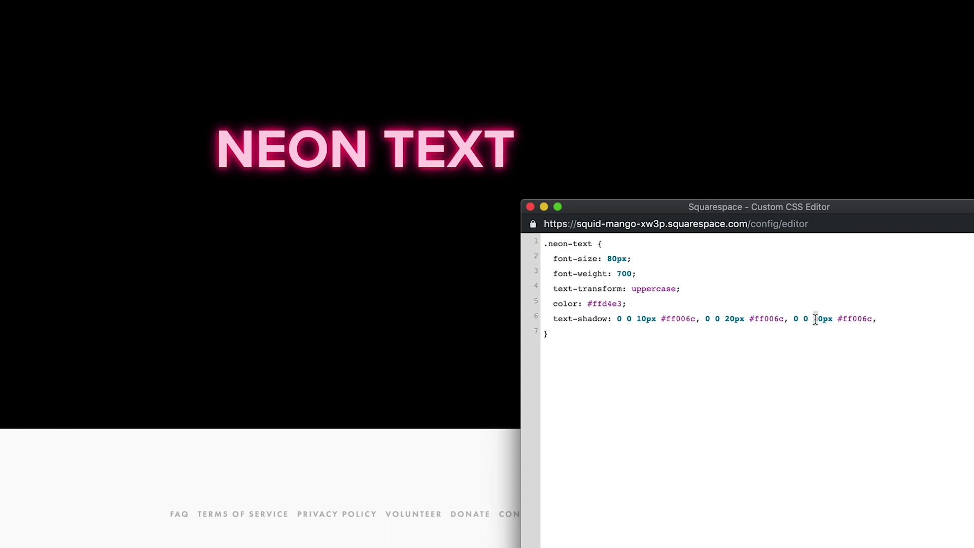
pyautogui.press('BackSpace')
pyautogui.write('3')
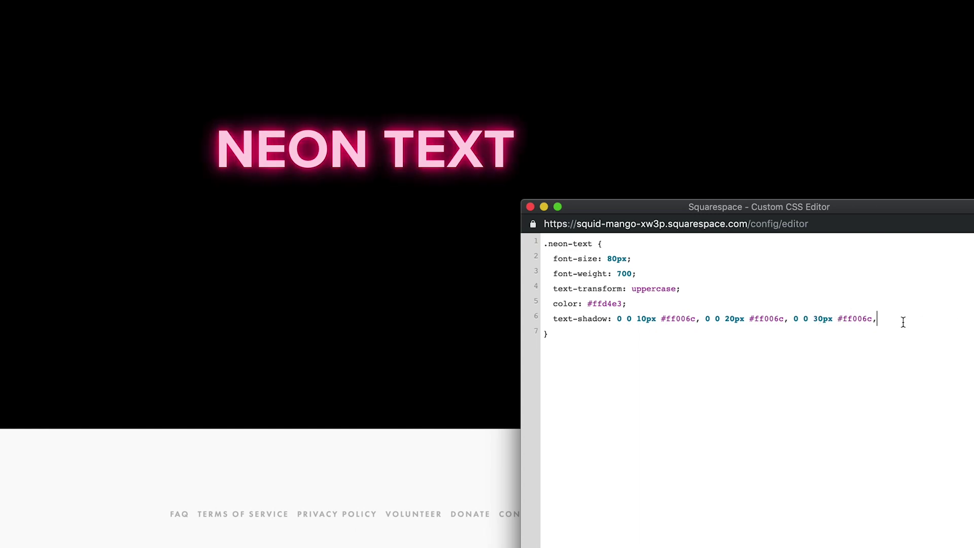
pyautogui.write('0px #ff006c, 0 0 10px #ff006c,')
pyautogui.click(905, 321)
pyautogui.press('Delete')
pyautogui.write('40px #ff006c,')
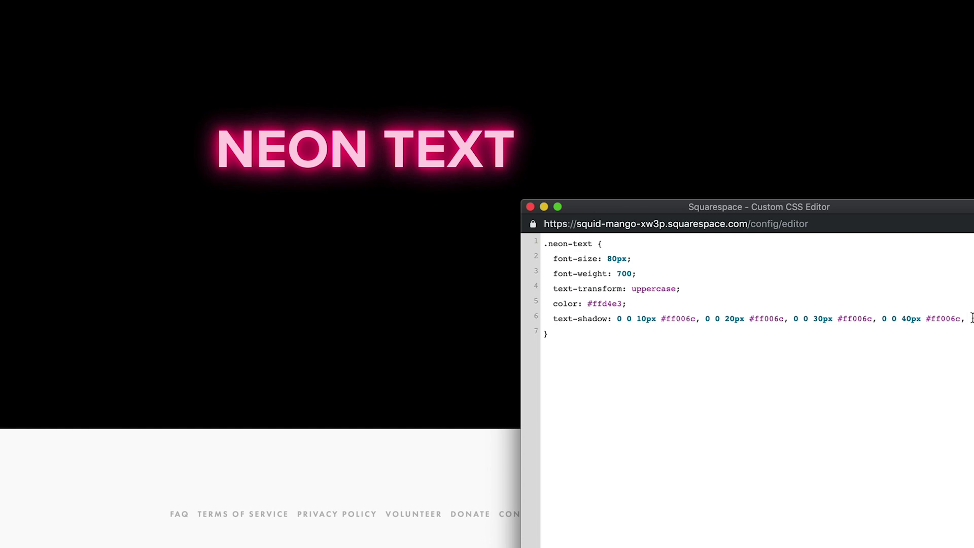
pyautogui.write(' 0 0 10px #ff006c,')
# Step: Add more glow shadow copies with blurs of 60px, 70px and 100px
pyautogui.click(565, 335)
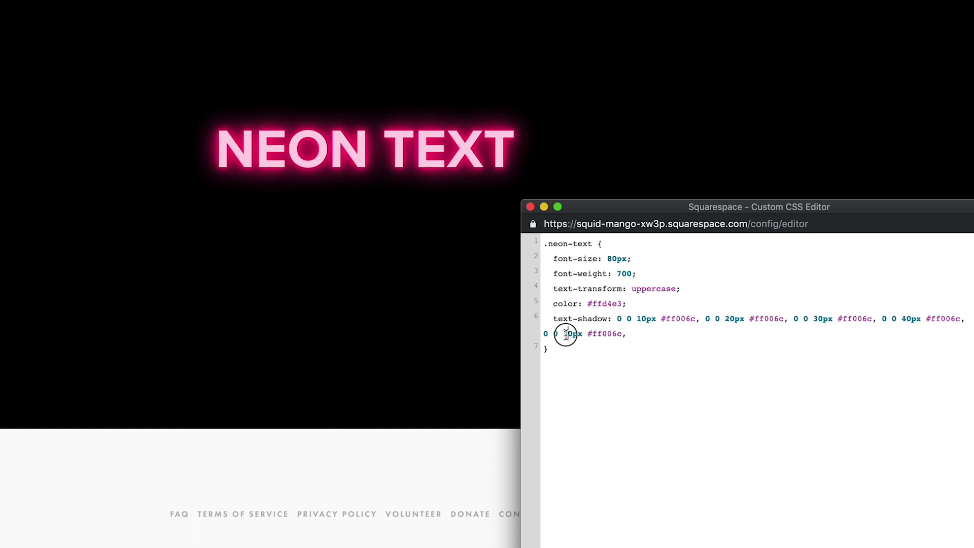
pyautogui.hotkey('shift', 'Right')
pyautogui.write('6')
pyautogui.write('0 0 10px #ff006c,')
pyautogui.click(653, 334)
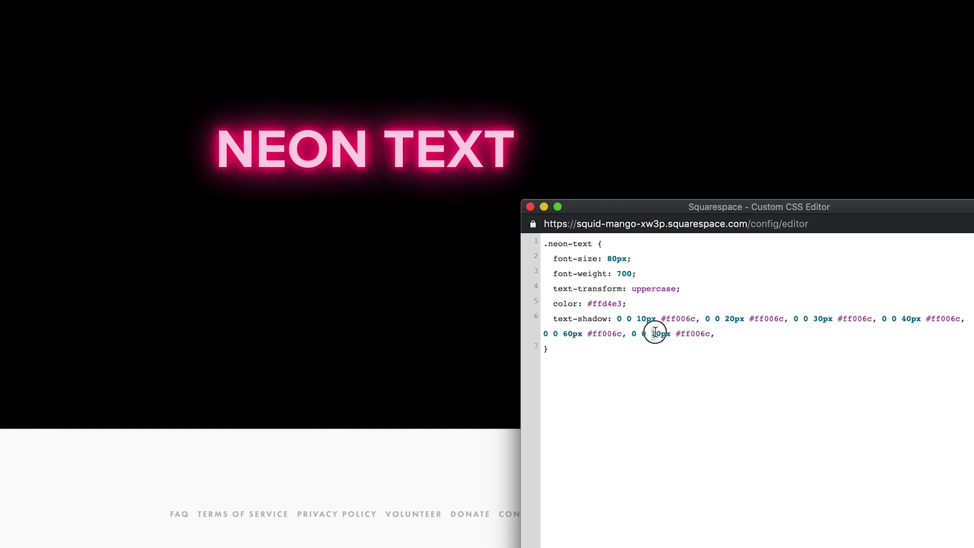
pyautogui.hotkey('shift', 'Right')
pyautogui.write('7')
pyautogui.write('0 0 10px #ff006c,')
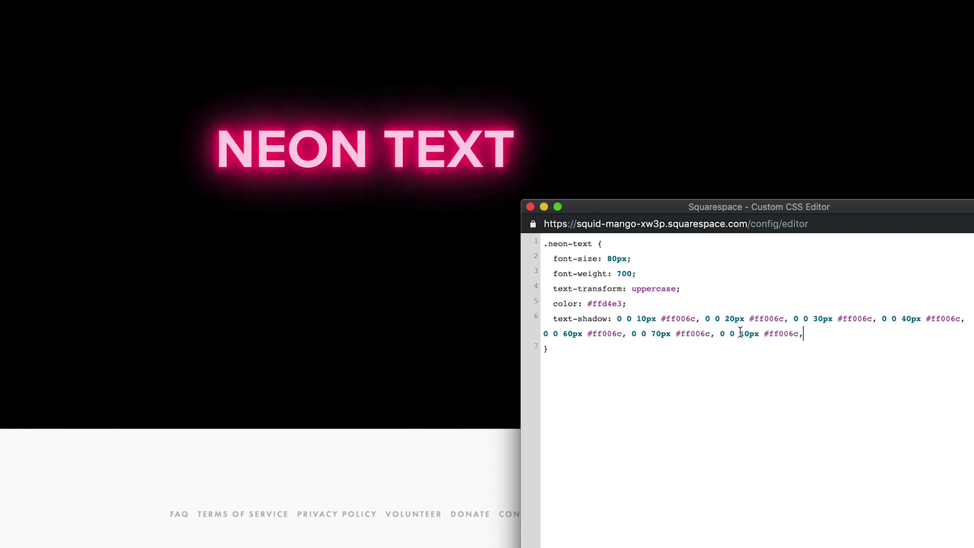
pyautogui.click(744, 333)
pyautogui.write('0')
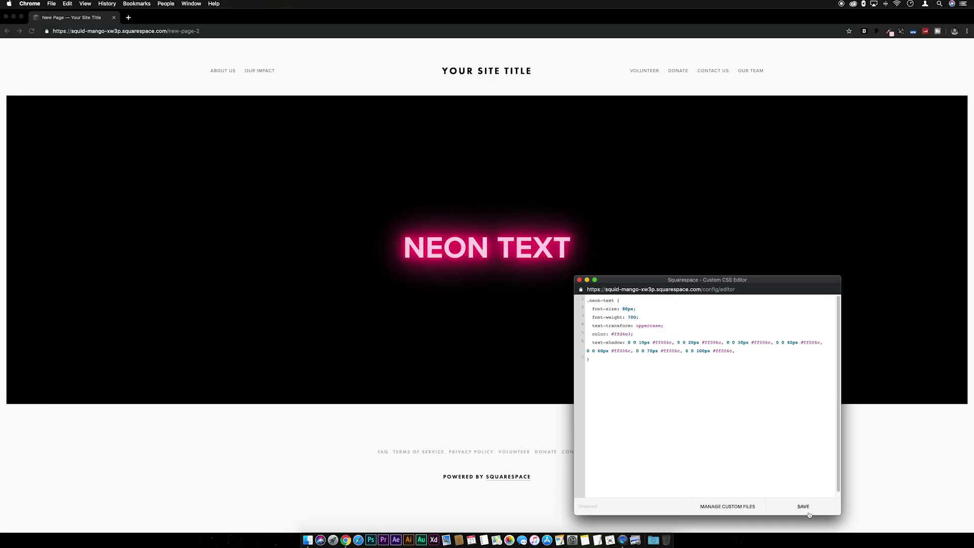
# Step: Save the Custom CSS Editor with the layered hot-pink text-shadows
pyautogui.click(807, 512)
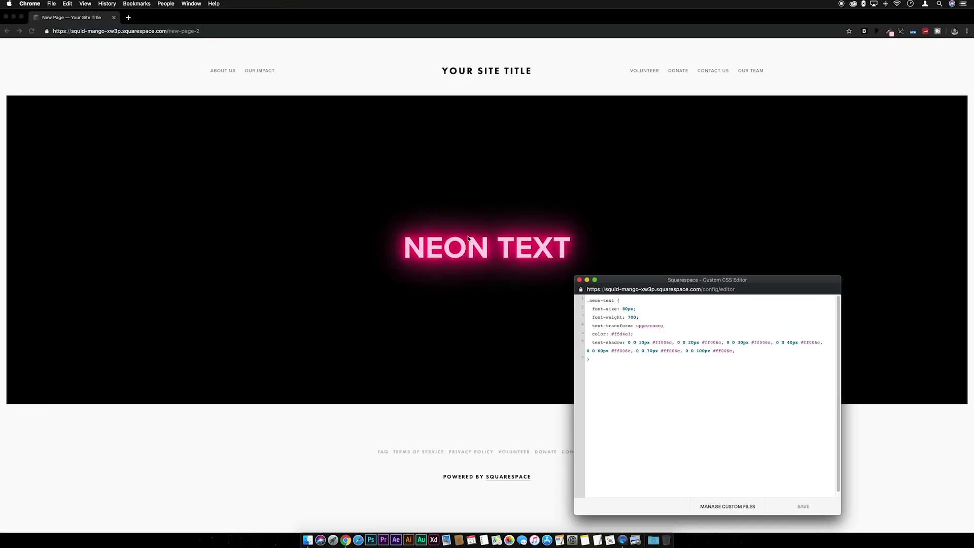